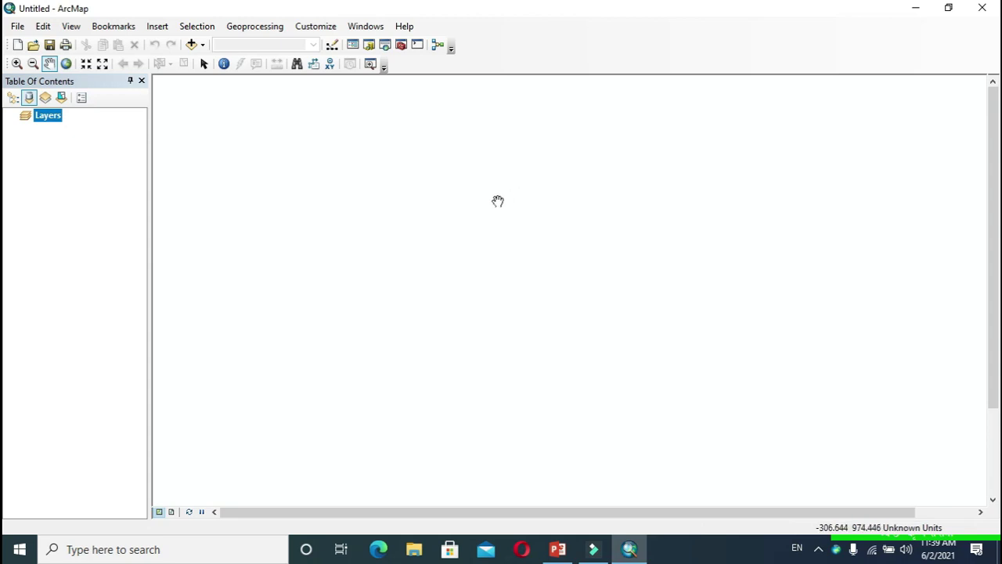
# Add srtm_cgiar_nepal_boundary.img from the Desktop to the map through Add Data
pyautogui.rightClick(44, 124)
pyautogui.click(65, 128)
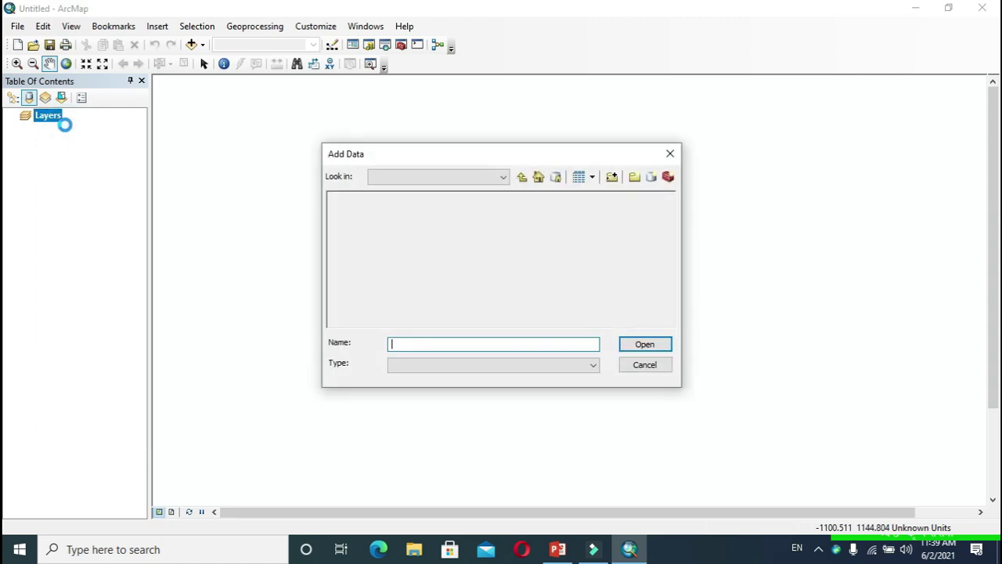
pyautogui.click(502, 177)
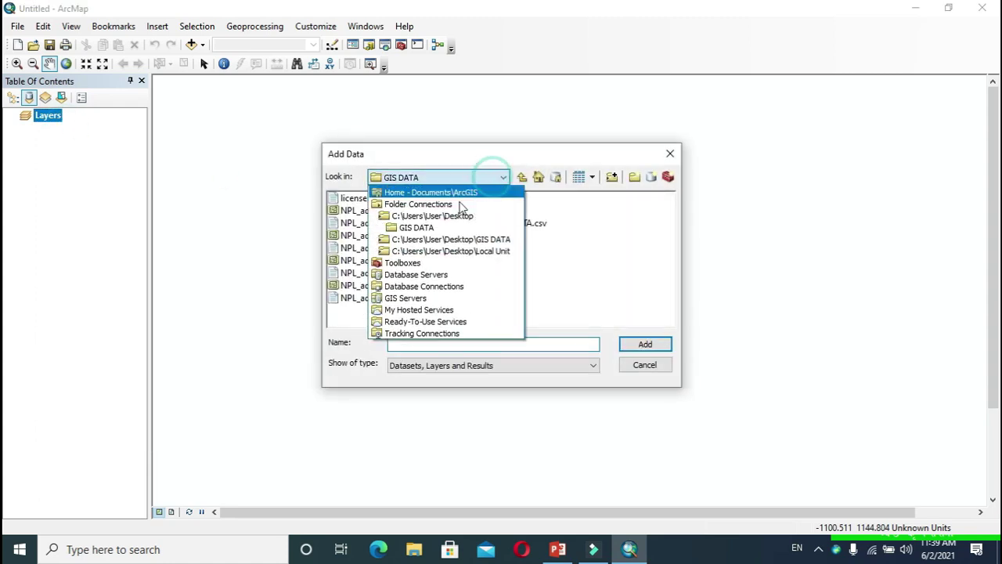
pyautogui.click(462, 217)
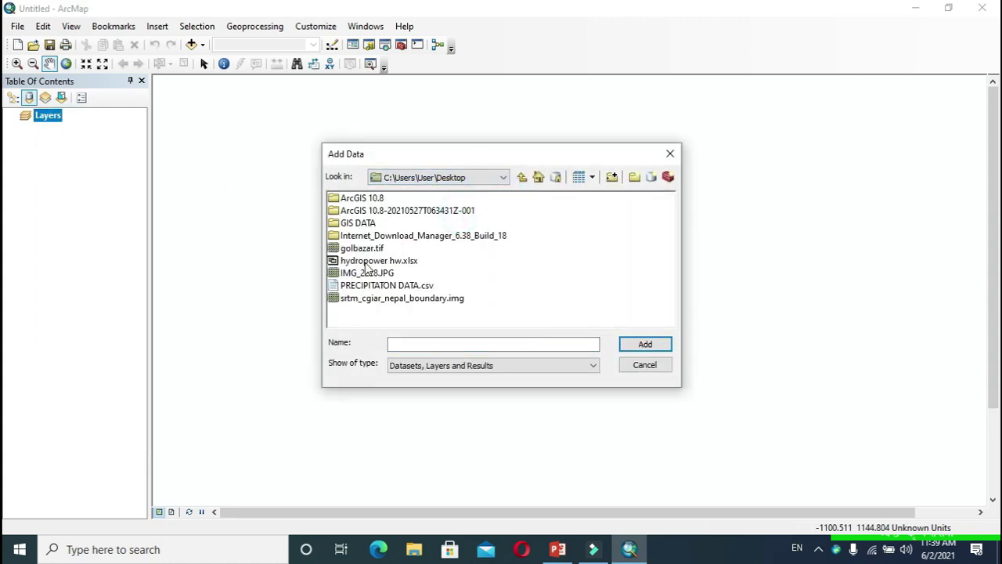
pyautogui.doubleClick(381, 299)
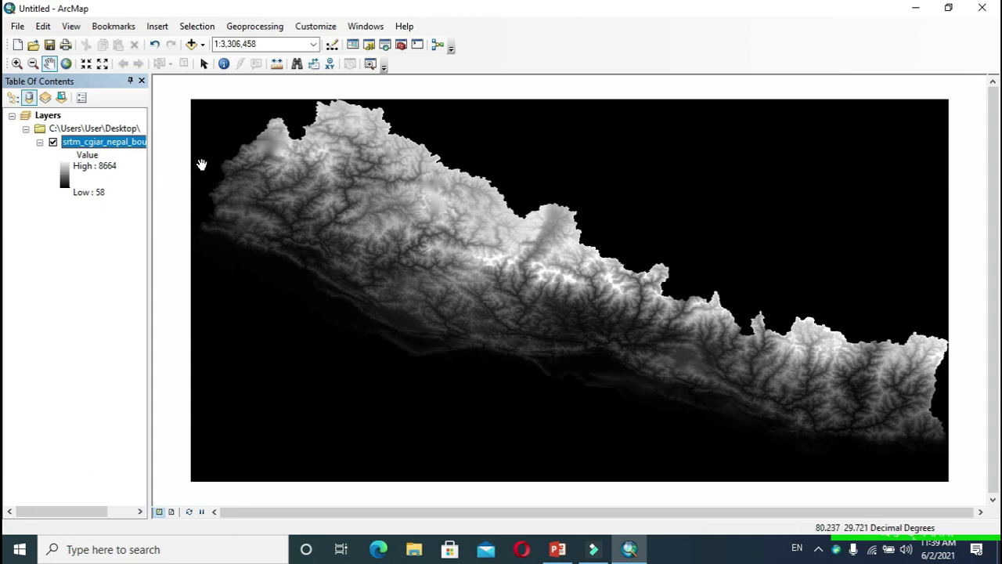
# Add NPL_adm1.shp from the GIS DATA folder and select the central province polygon
pyautogui.rightClick(47, 116)
pyautogui.click(79, 125)
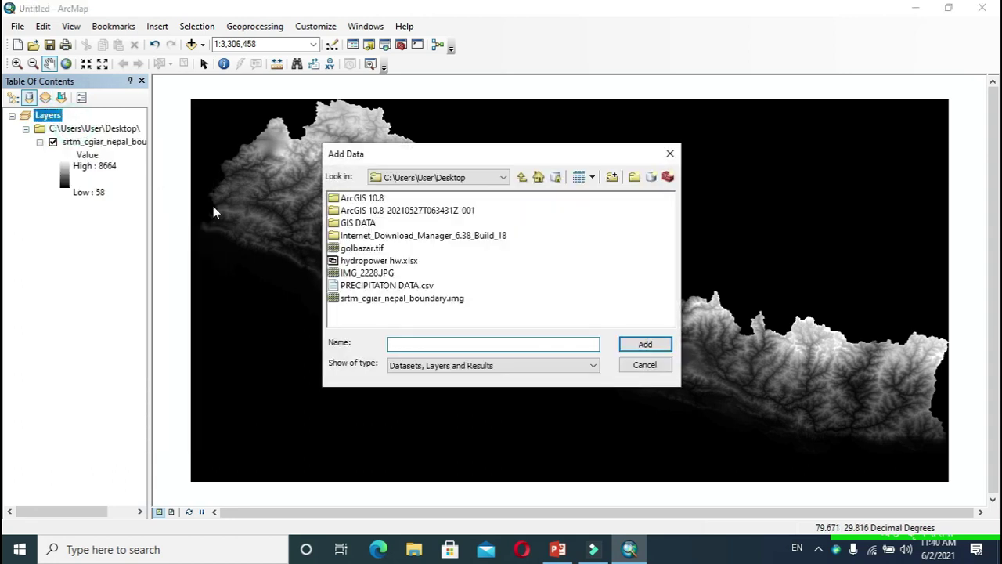
pyautogui.doubleClick(376, 224)
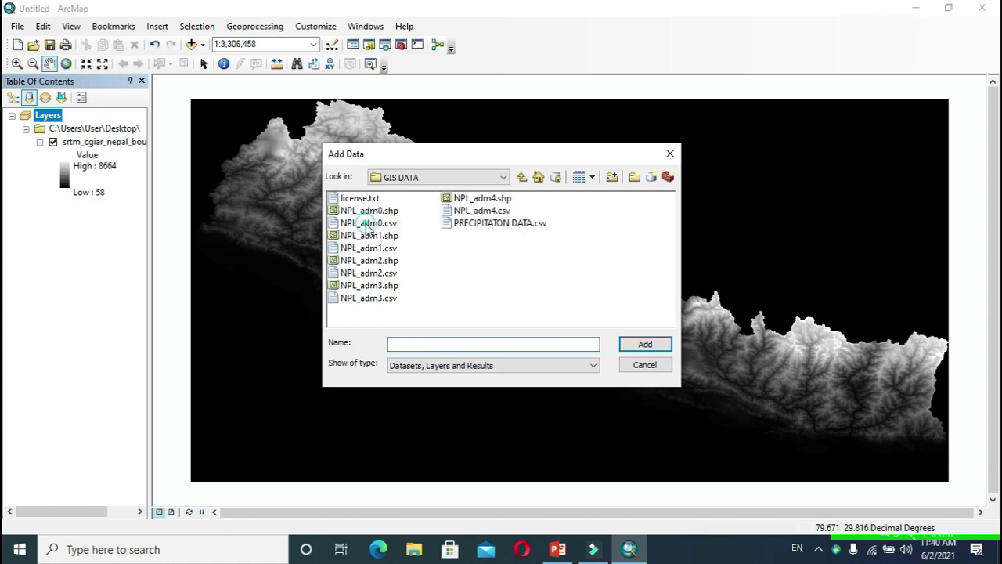
pyautogui.click(369, 235)
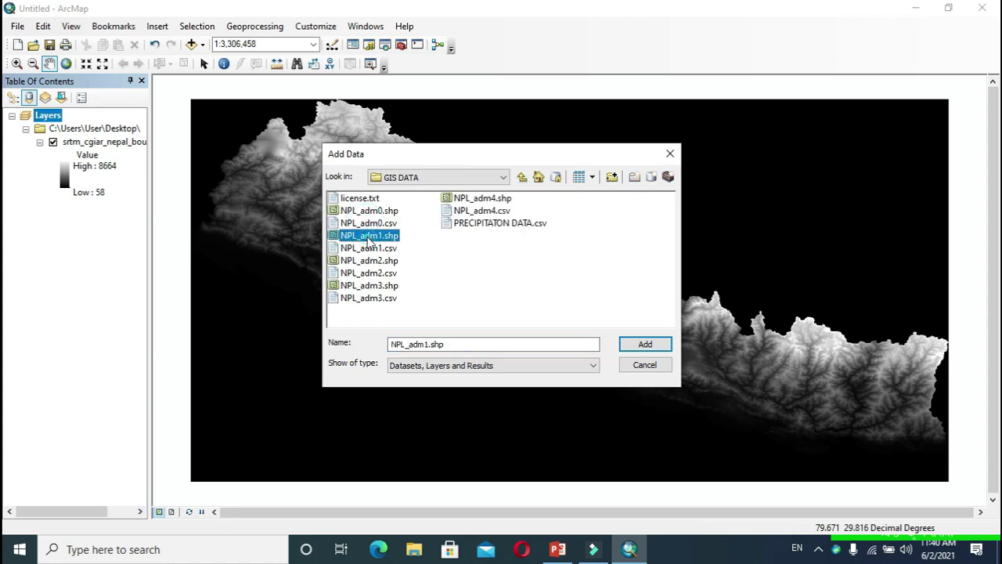
pyautogui.click(638, 345)
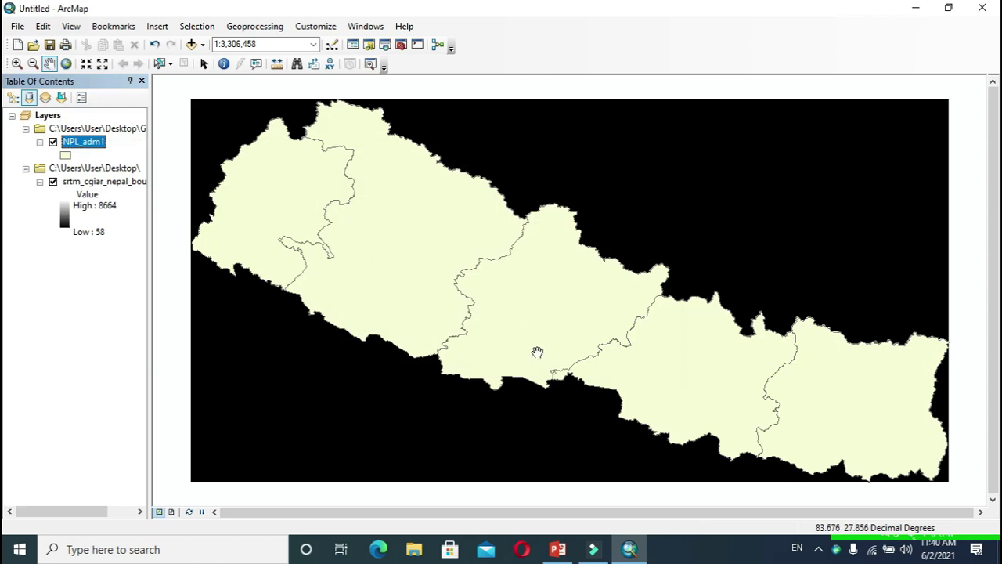
pyautogui.click(159, 63)
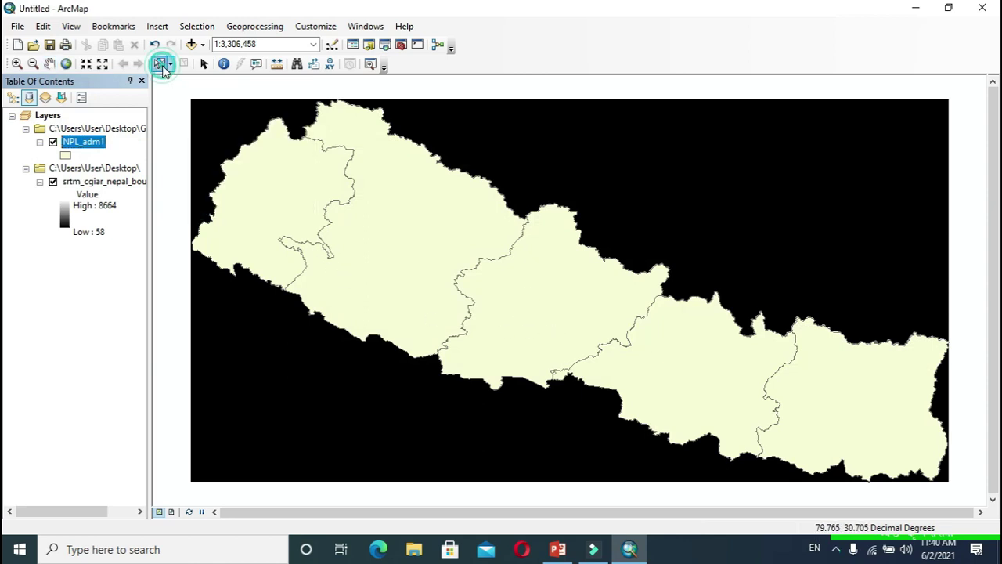
pyautogui.click(539, 308)
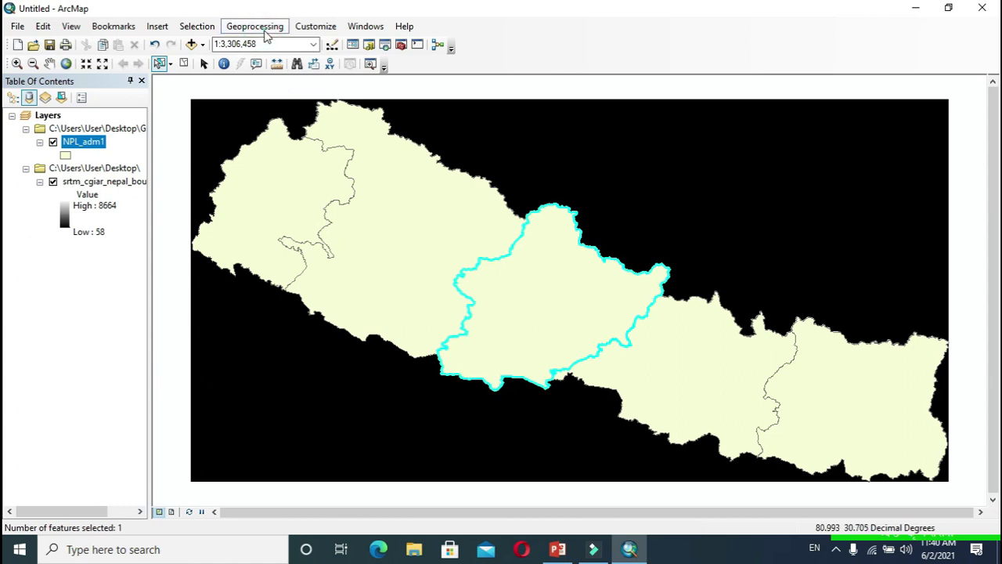
# Run Clip with NPL_adm1 as input and clip features, producing NPL_adm1_Clip4
pyautogui.click(265, 32)
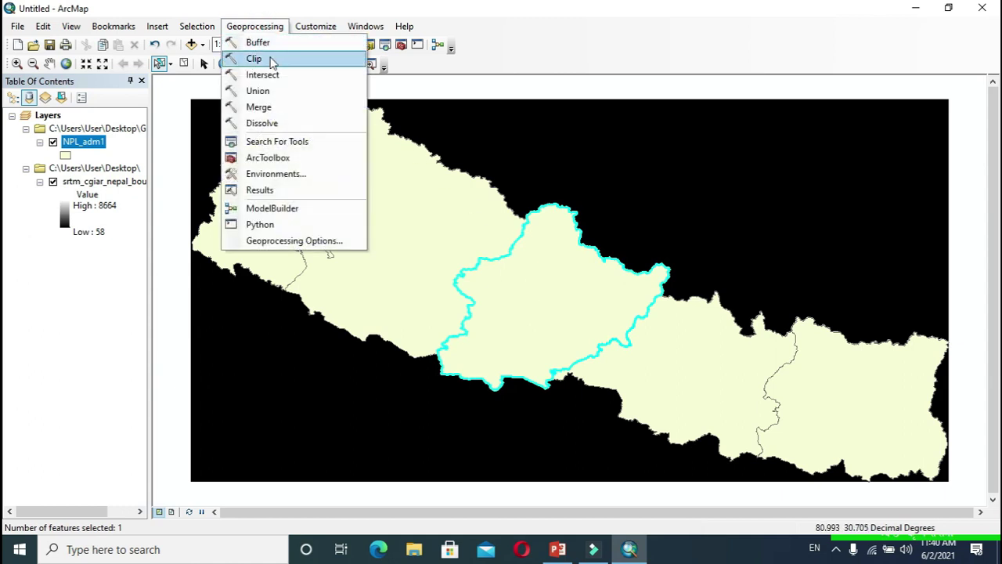
pyautogui.click(269, 58)
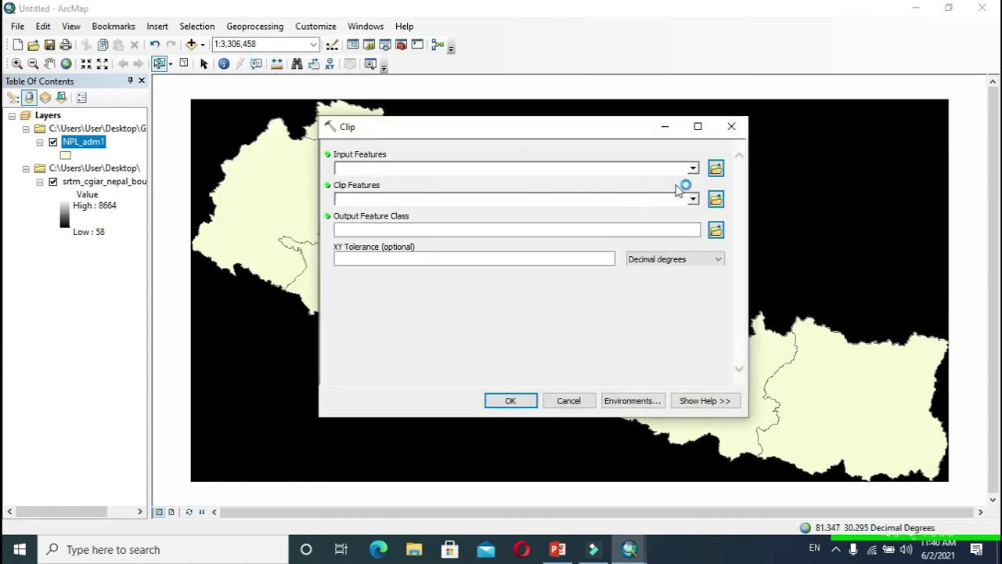
pyautogui.click(694, 171)
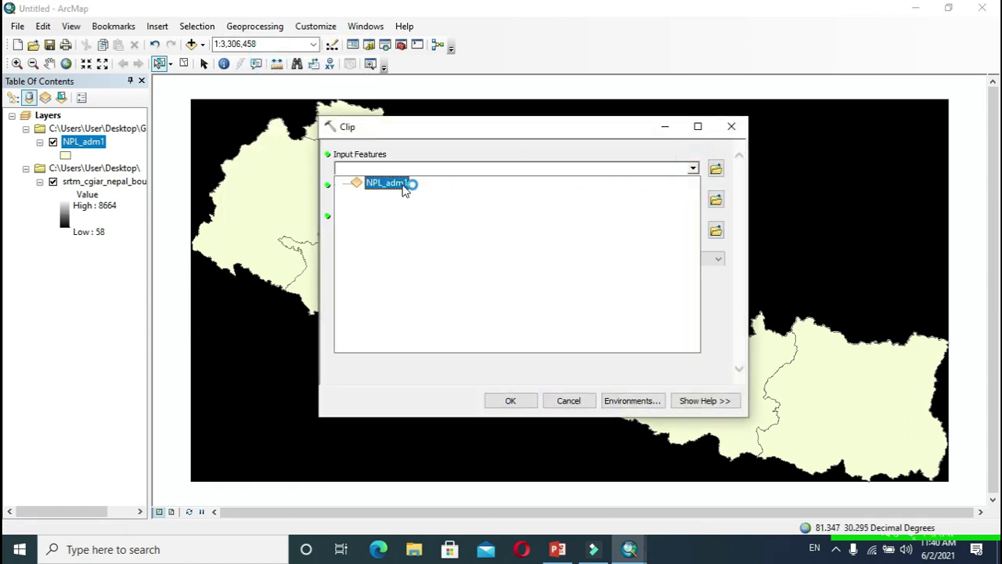
pyautogui.click(401, 182)
pyautogui.click(411, 183)
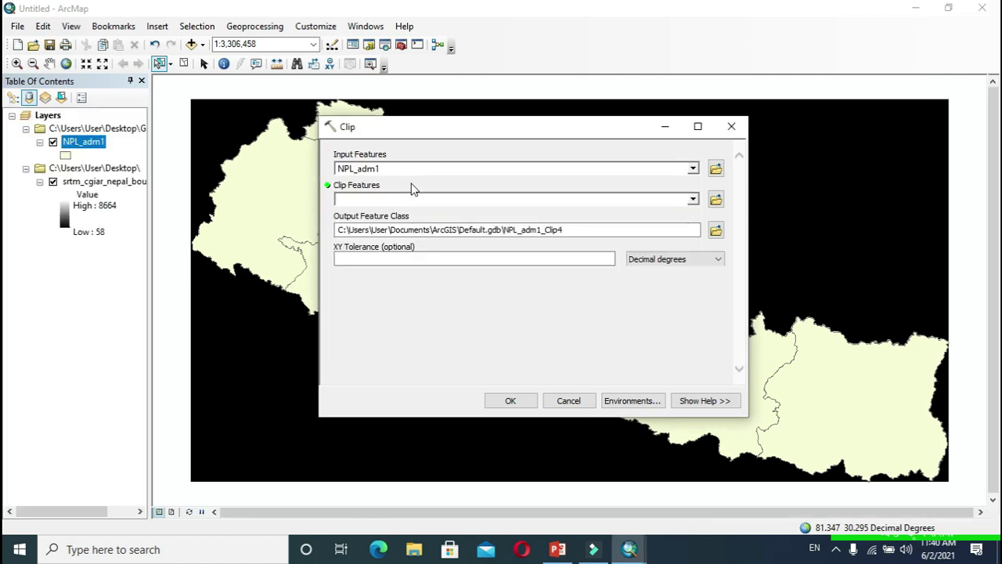
pyautogui.click(693, 201)
pyautogui.click(372, 220)
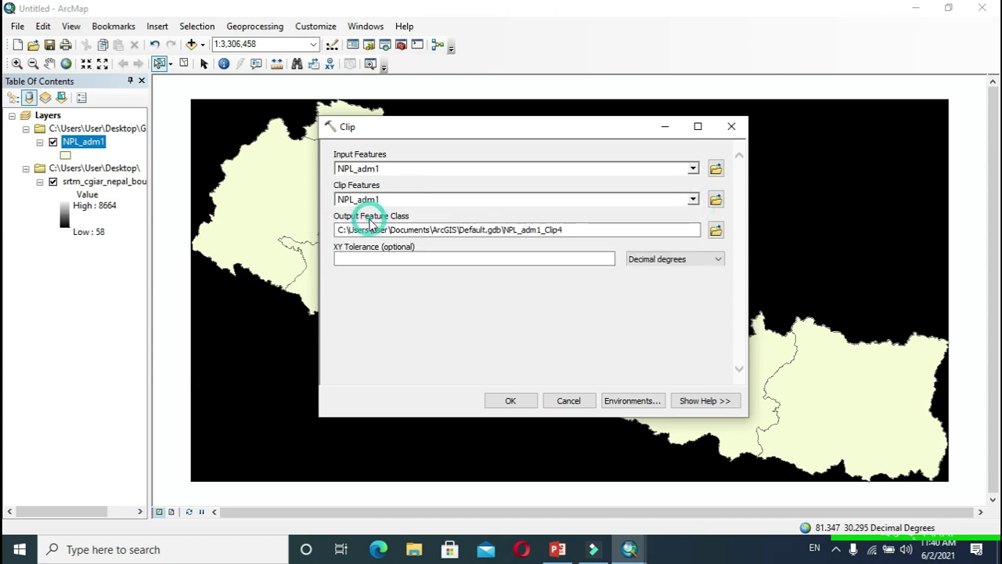
pyautogui.click(511, 401)
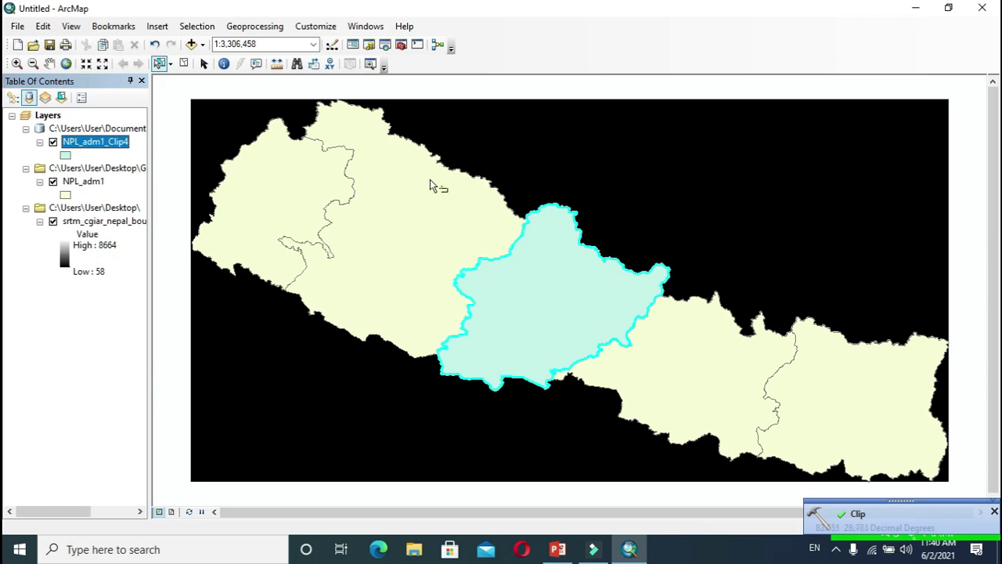
# In ArcToolbox, expand Spatial Analyst Tools and its Extraction toolset
pyautogui.click(400, 45)
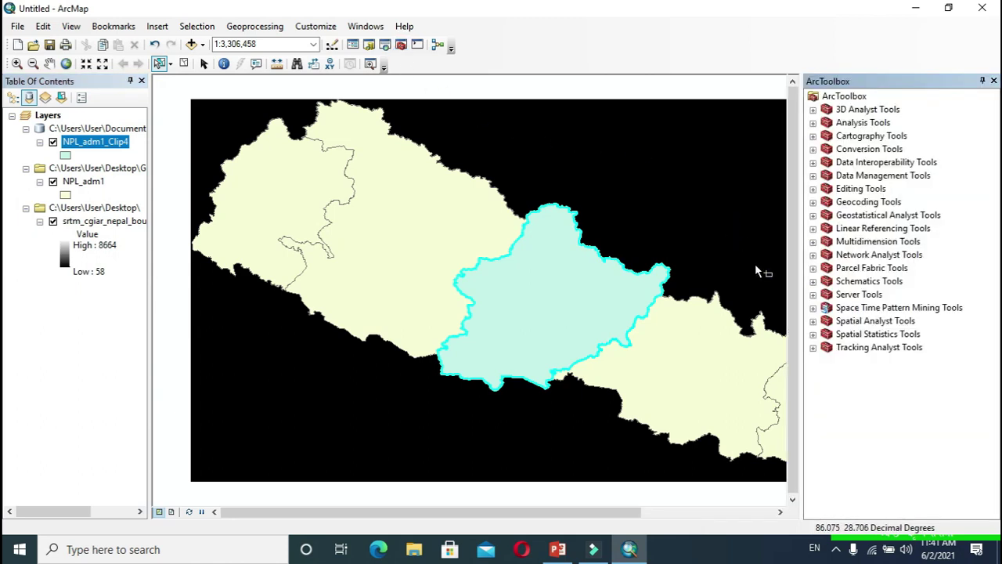
pyautogui.click(813, 337)
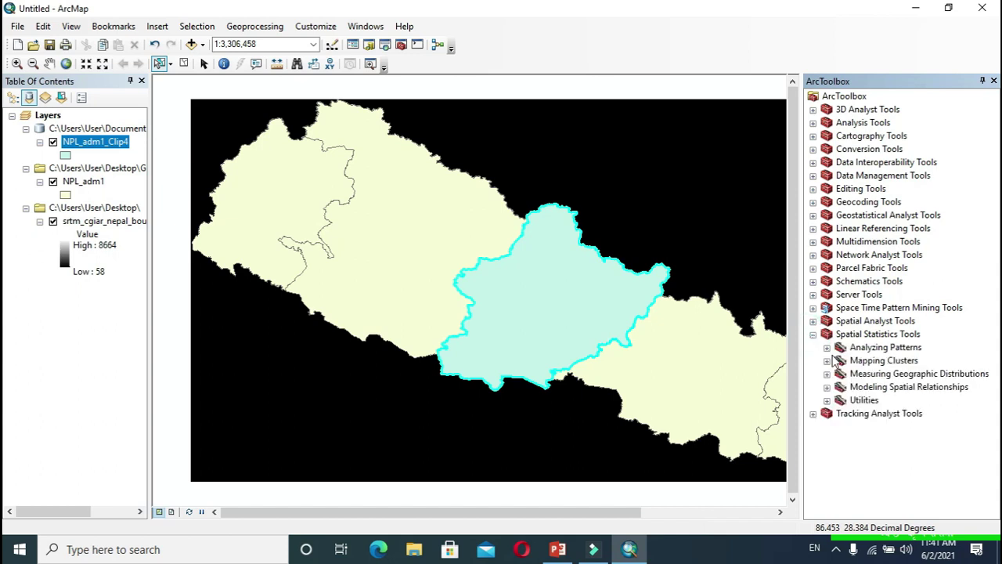
pyautogui.click(812, 334)
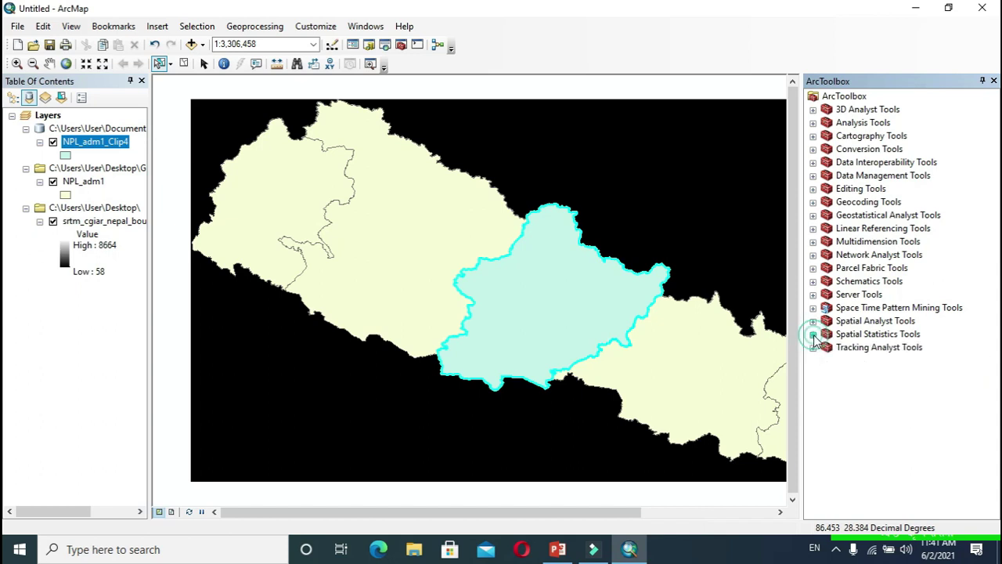
pyautogui.click(813, 321)
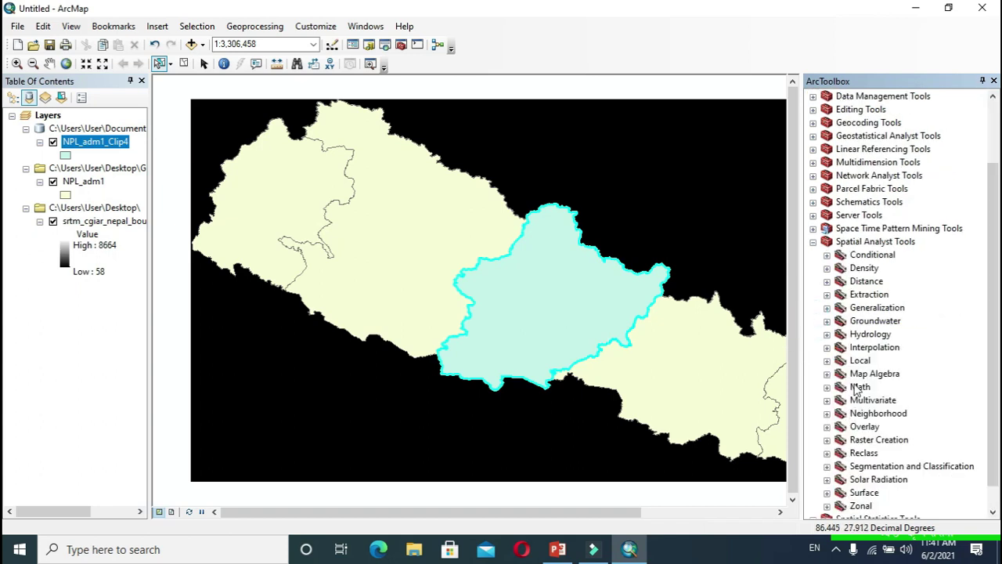
pyautogui.scroll(-1, 857, 389)
pyautogui.click(827, 268)
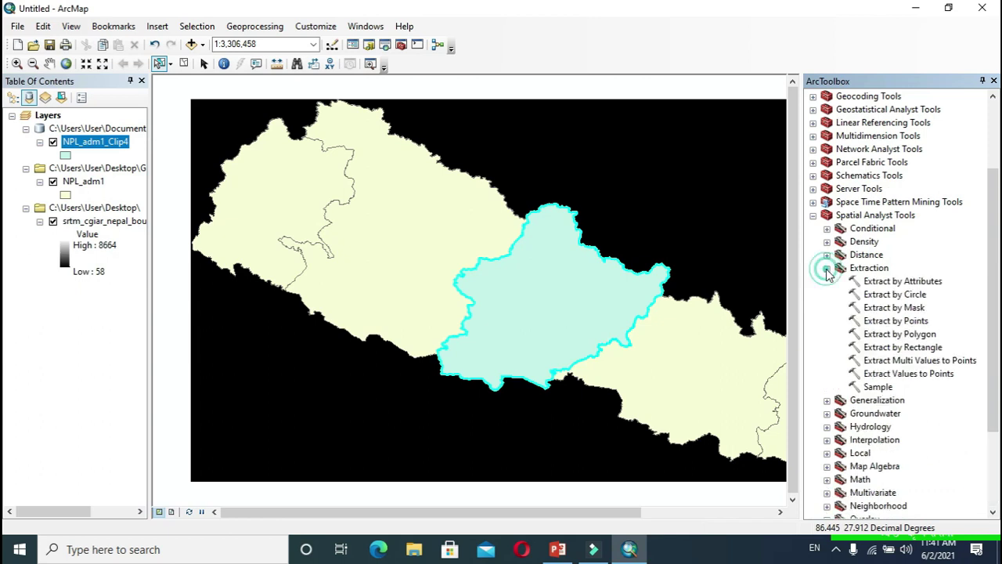
# Run Extract by Mask on srtm_cgiar_nepal_boundary.img with mask NPL_adm1_Clip4, output Extract_img7
pyautogui.doubleClick(870, 308)
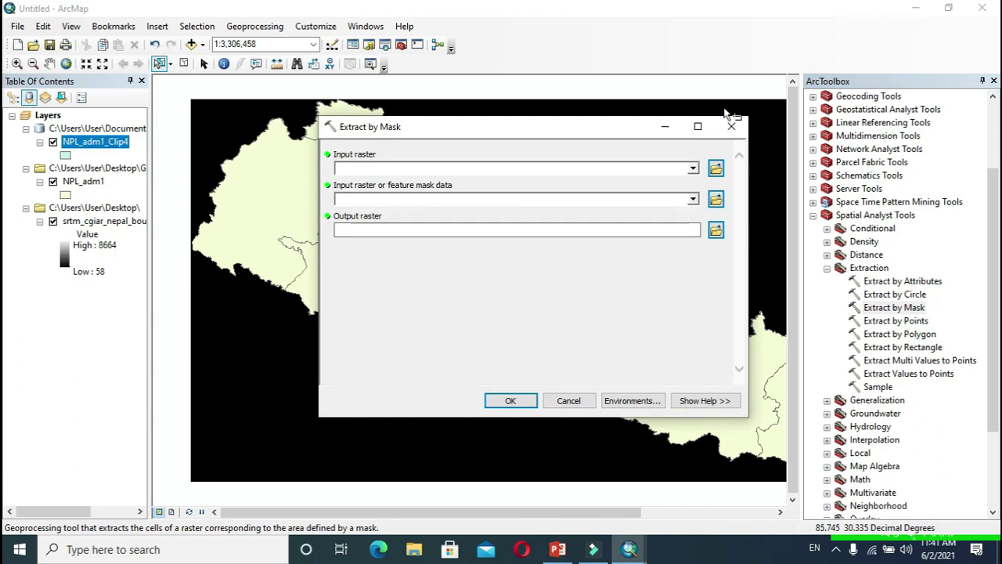
pyautogui.click(693, 168)
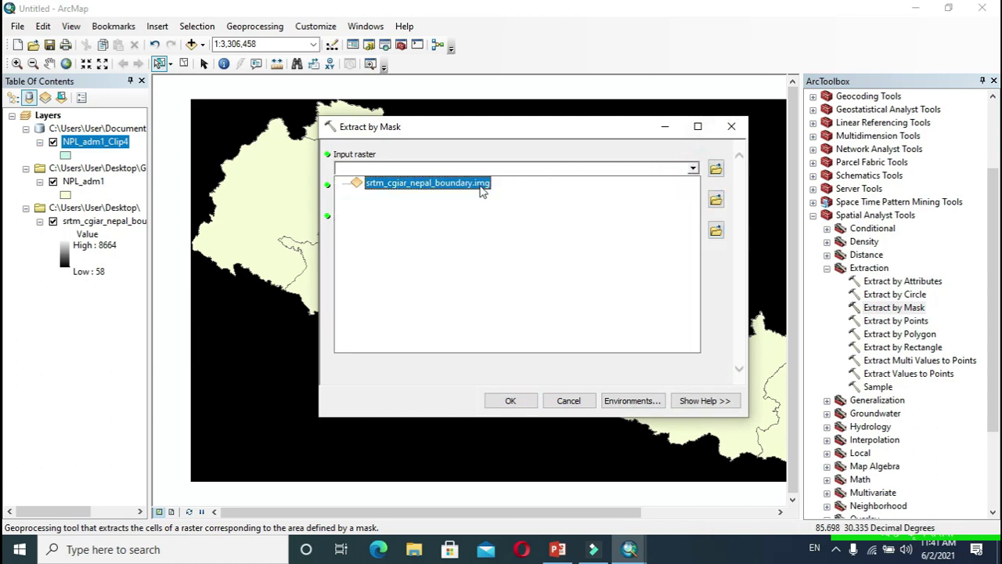
pyautogui.click(427, 182)
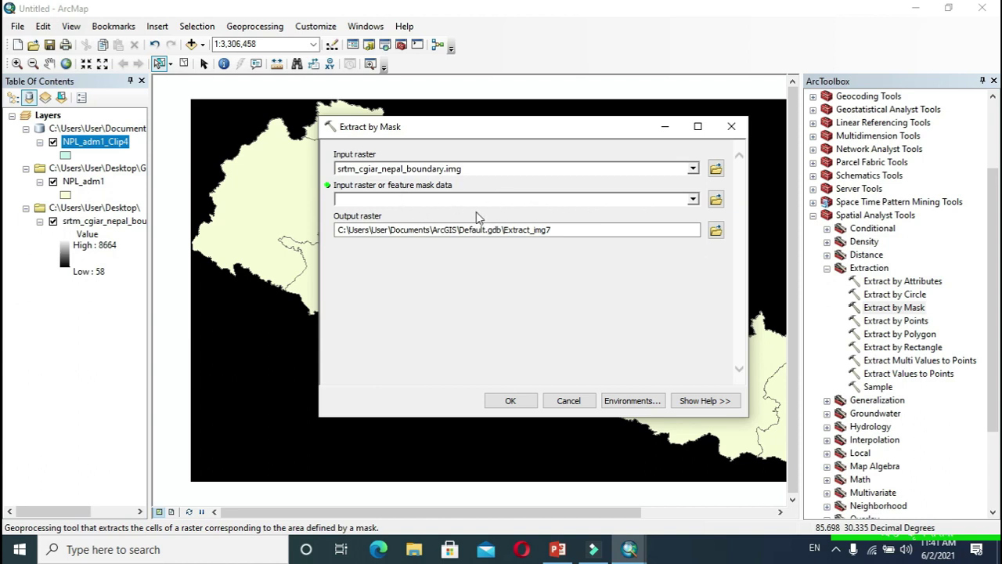
pyautogui.click(694, 200)
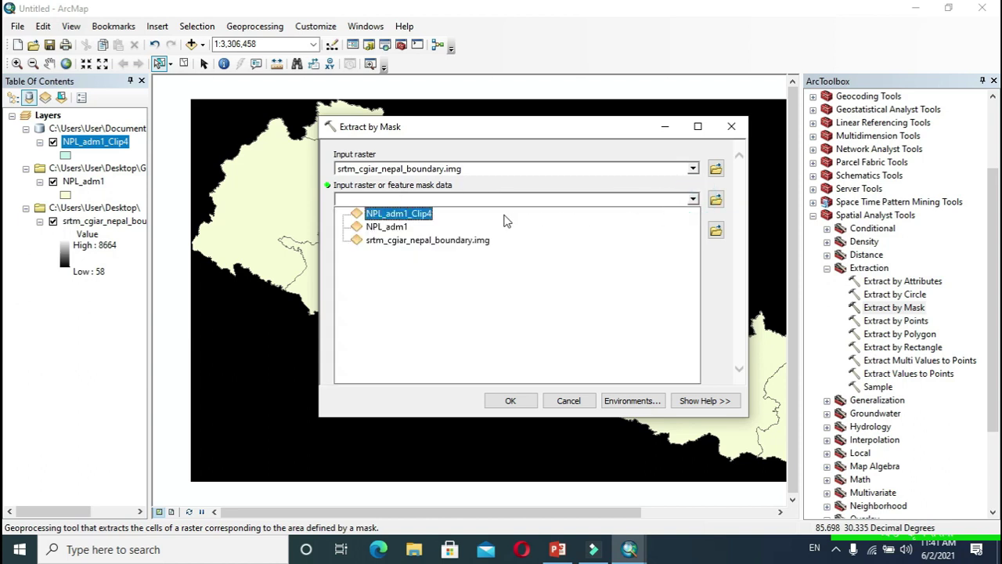
pyautogui.click(441, 215)
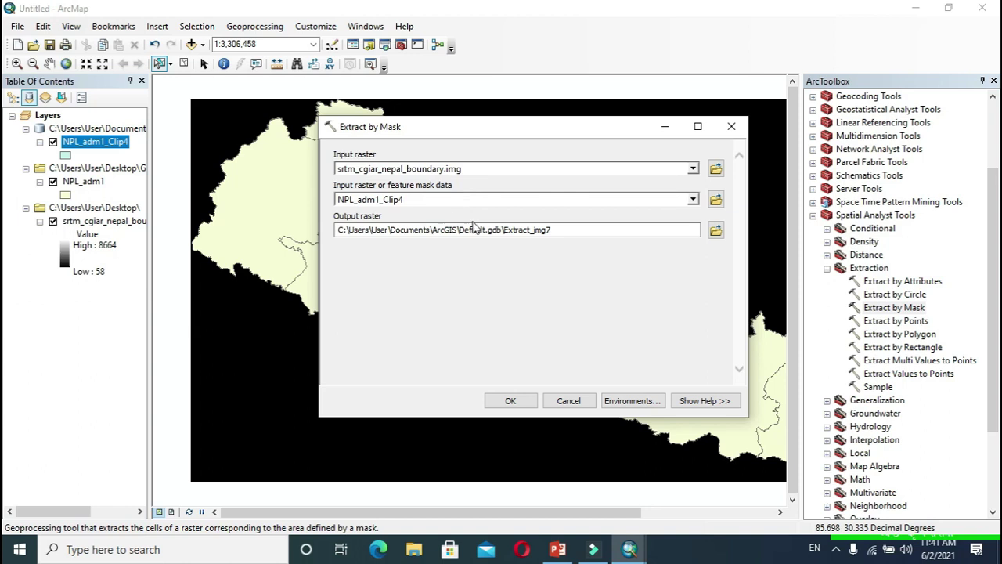
pyautogui.click(511, 402)
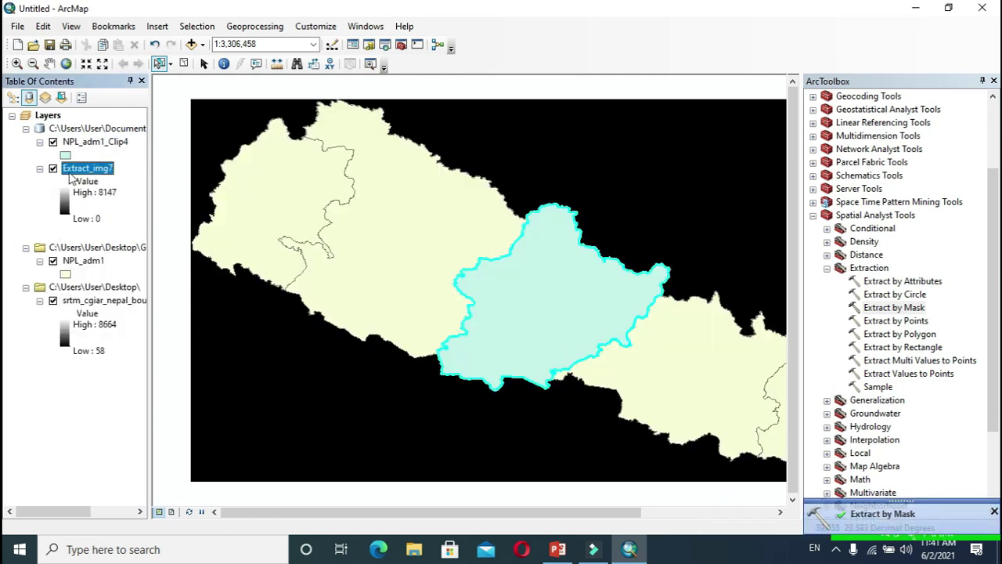
# Uncheck NPL_adm1 and srtm_cgiar_nepal_boundary, leaving NPL_adm1_Clip4 and Extract_img7 visible
pyautogui.click(52, 144)
pyautogui.click(52, 260)
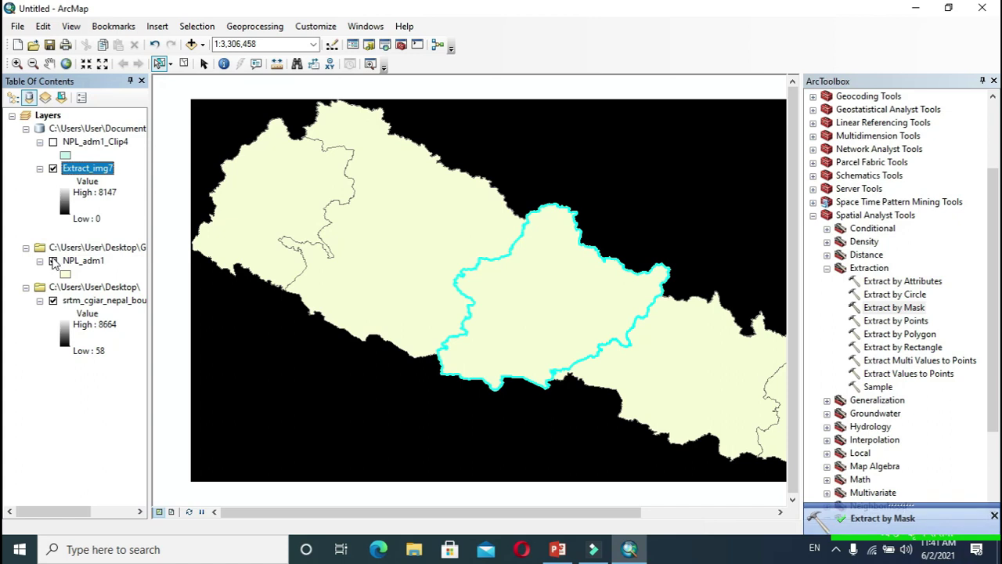
pyautogui.click(52, 261)
pyautogui.click(52, 142)
pyautogui.click(52, 261)
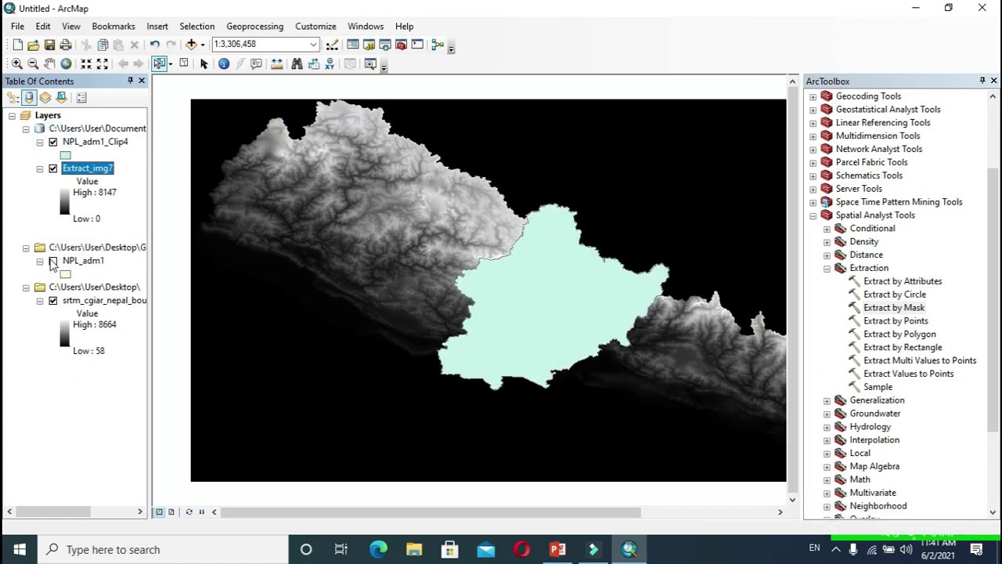
pyautogui.click(52, 300)
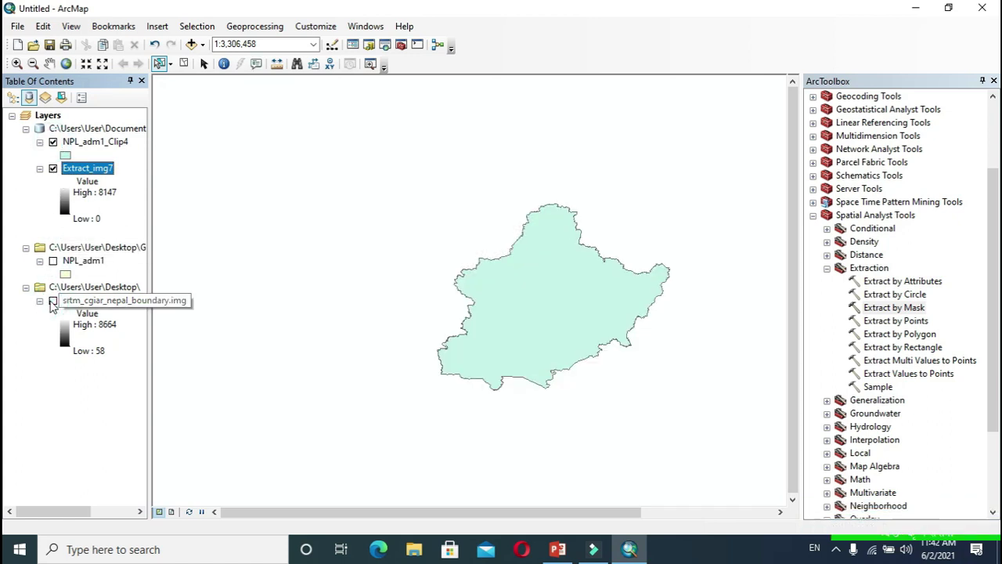
# Change the NPL_adm1_Clip4 symbol to the Hollow fill with black outline
pyautogui.click(65, 155)
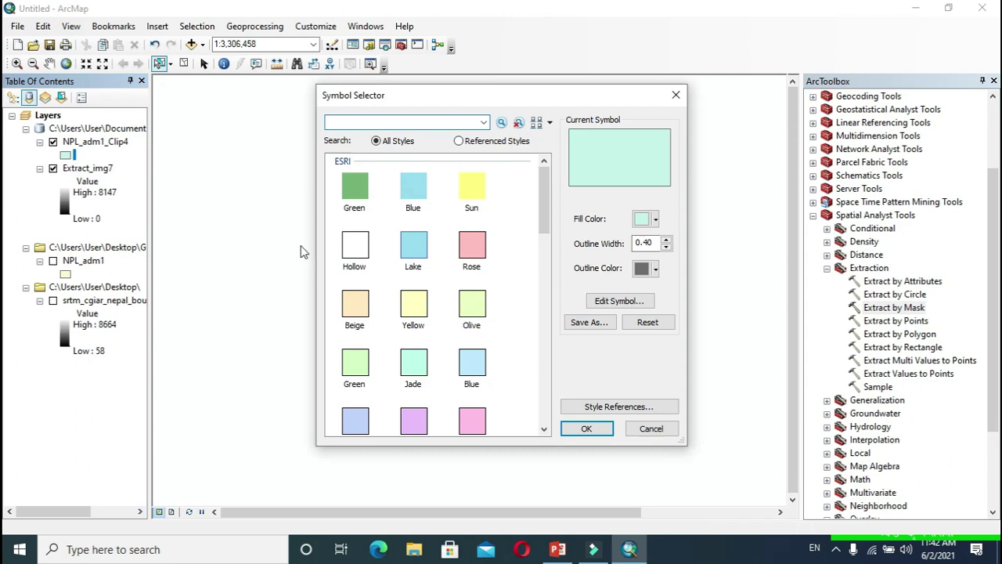
pyautogui.click(356, 246)
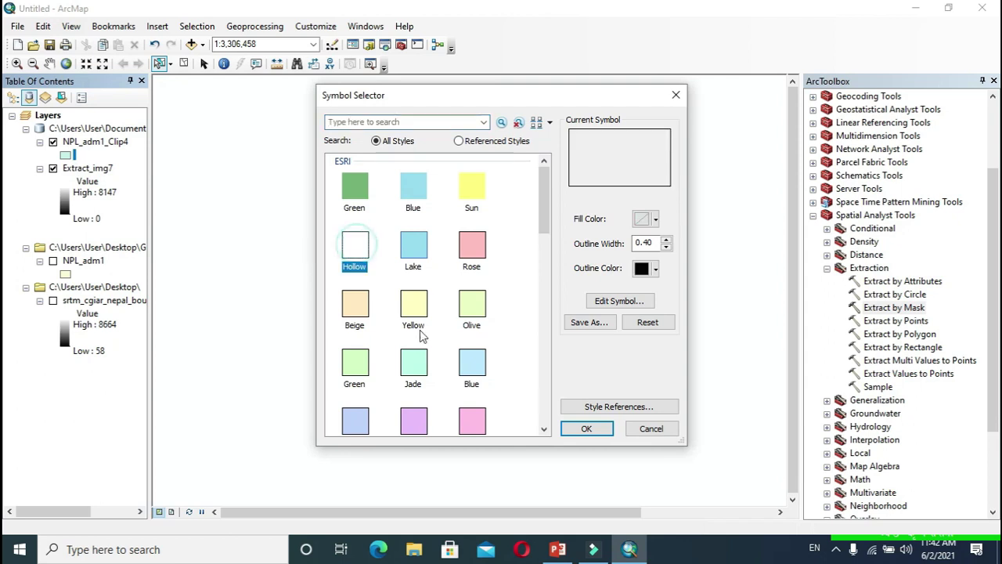
pyautogui.click(588, 429)
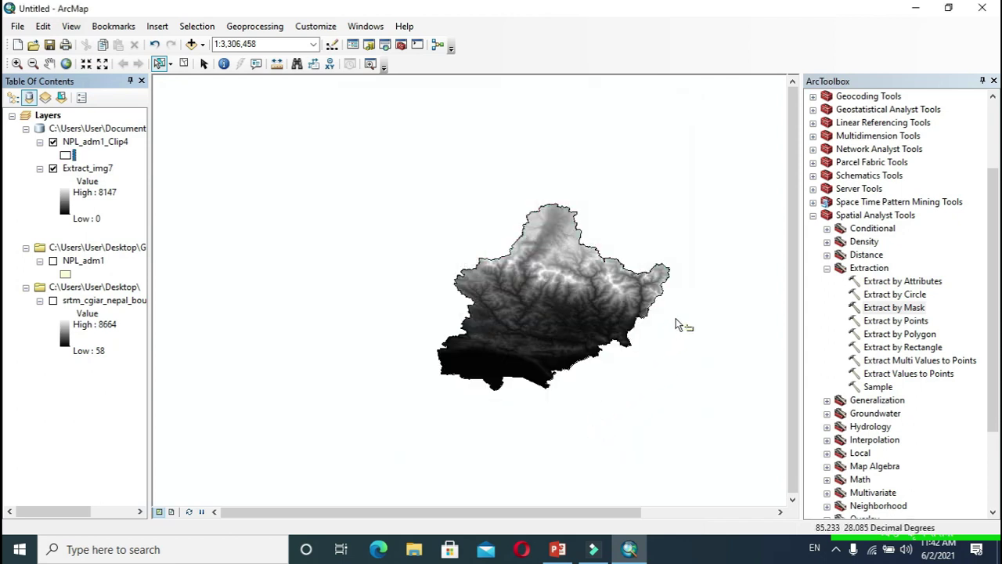
# Set up Surface > Slope with input Extract_img7, output raster mn, measured in DEGREE
pyautogui.scroll(-3, 856, 426)
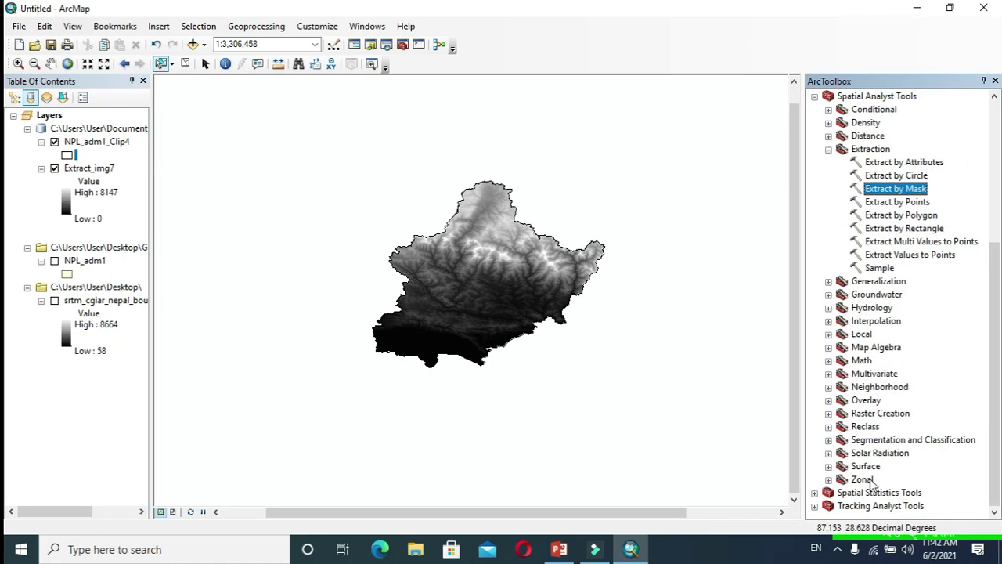
pyautogui.click(829, 466)
pyautogui.scroll(-1, 843, 469)
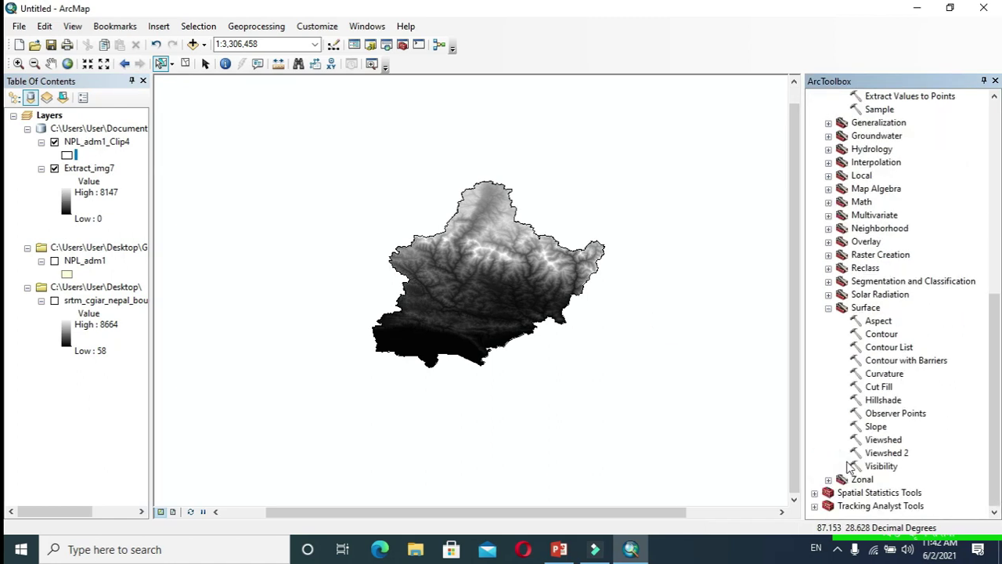
pyautogui.doubleClick(875, 427)
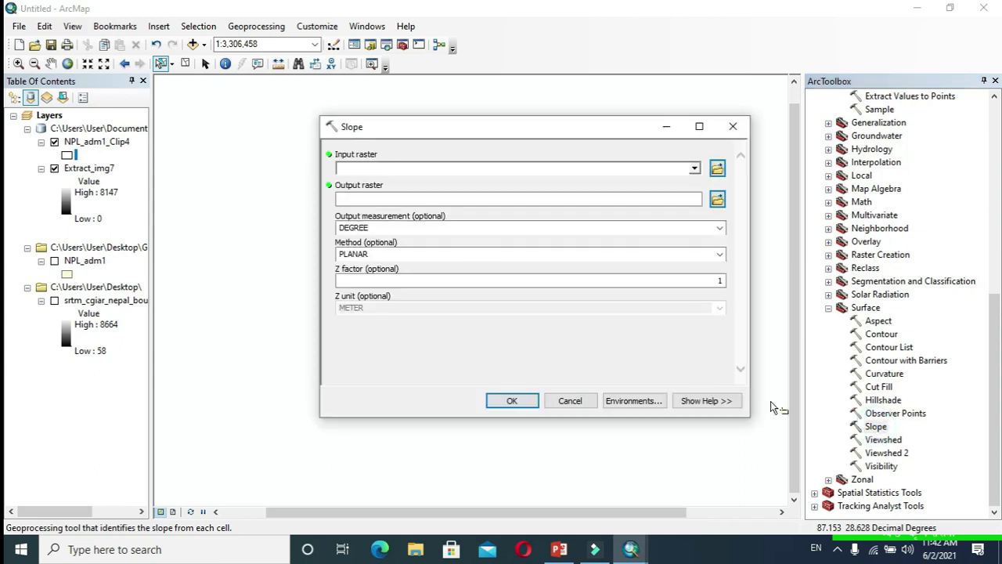
pyautogui.click(694, 168)
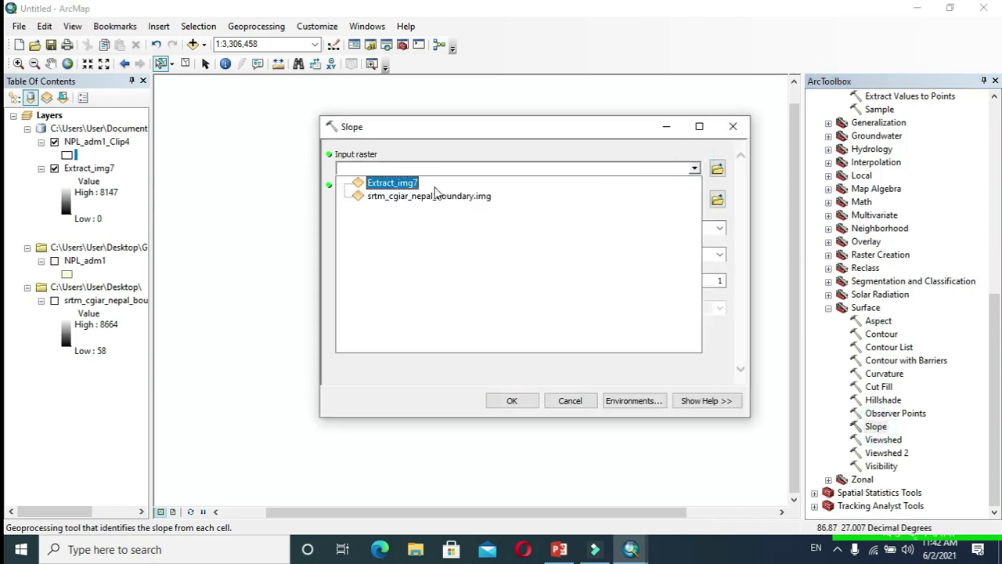
pyautogui.click(393, 183)
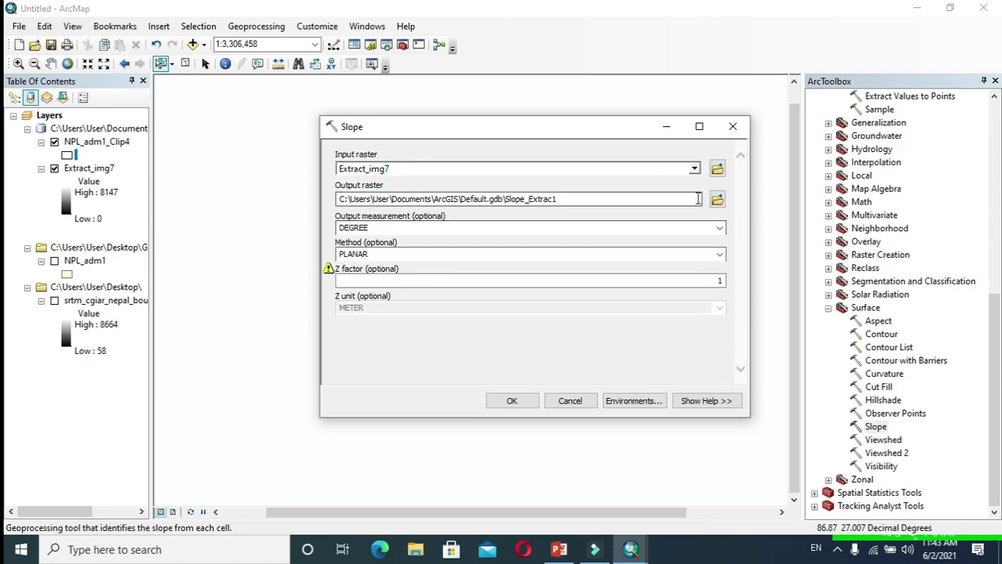
pyautogui.click(717, 200)
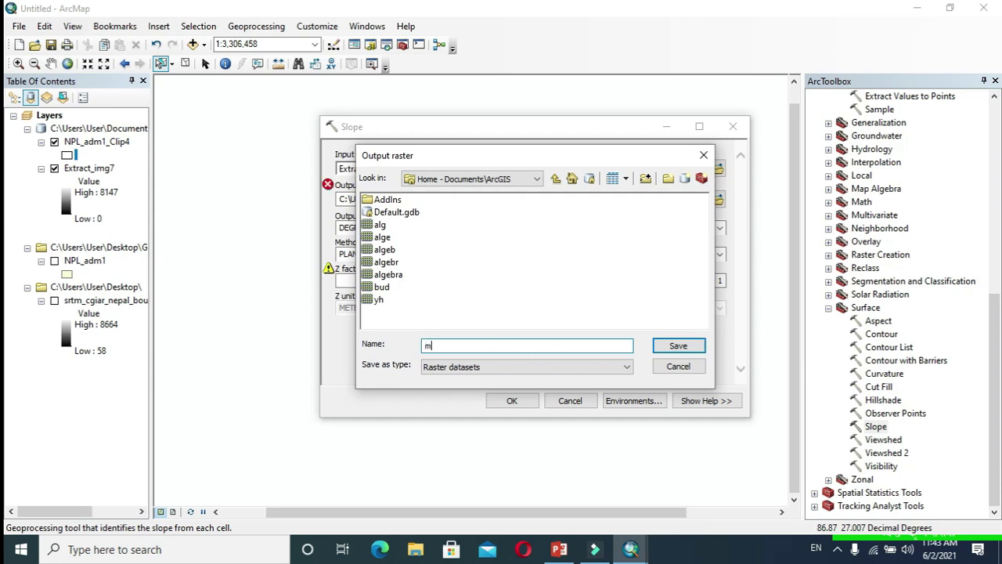
pyautogui.write('mn')
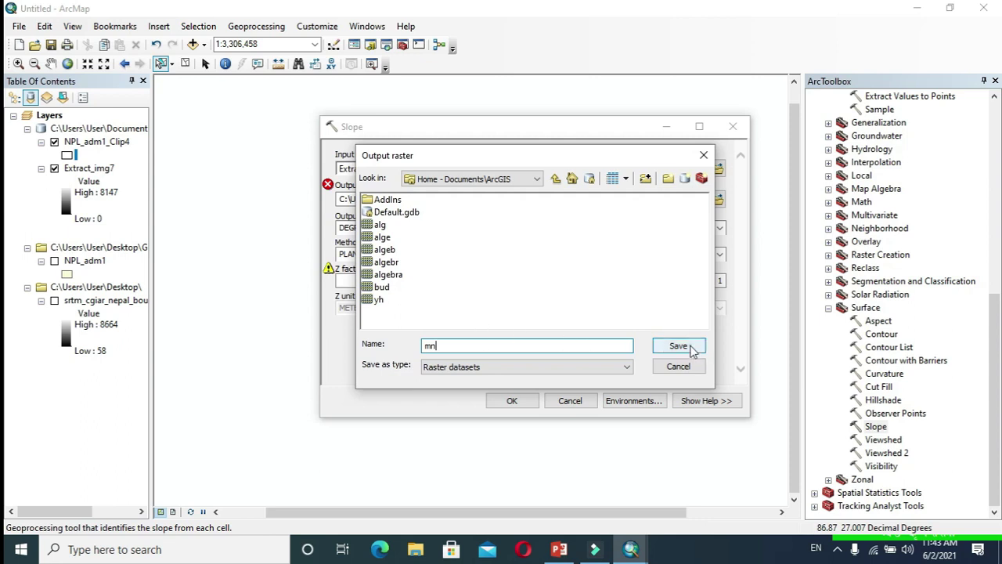
pyautogui.click(689, 349)
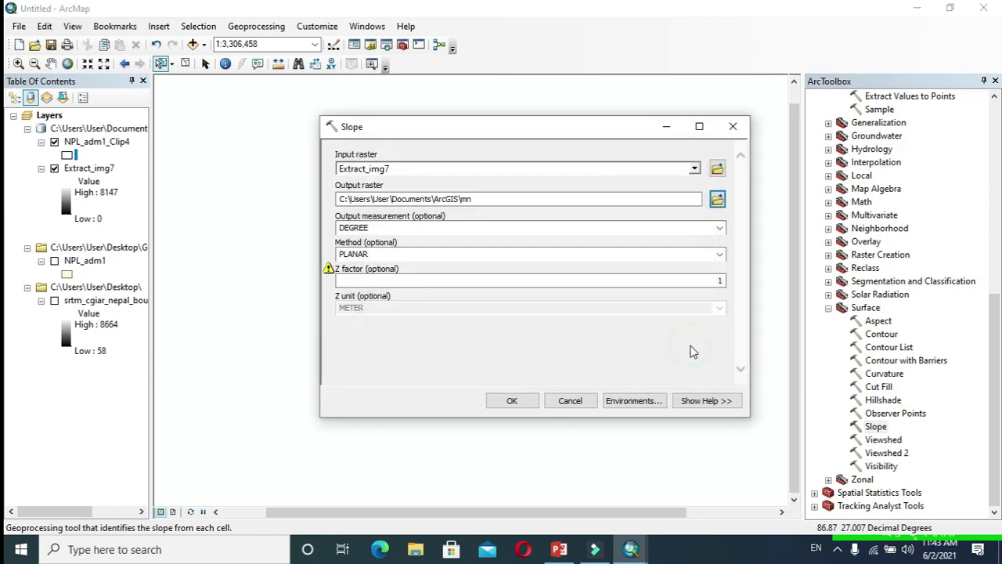
# Run the Slope tool and zoom in on the resulting mn slope raster
pyautogui.click(512, 400)
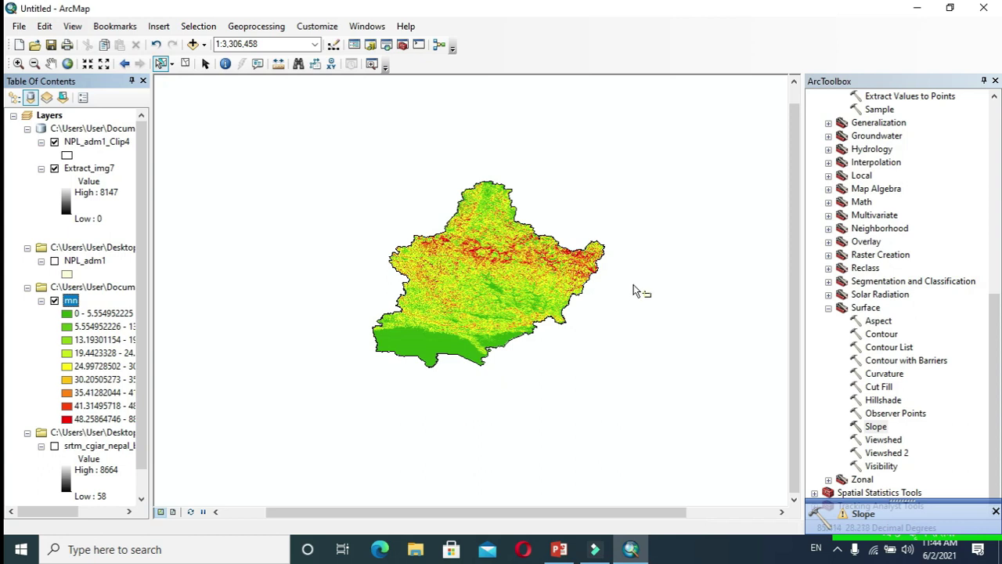
pyautogui.scroll(3, 469, 260)
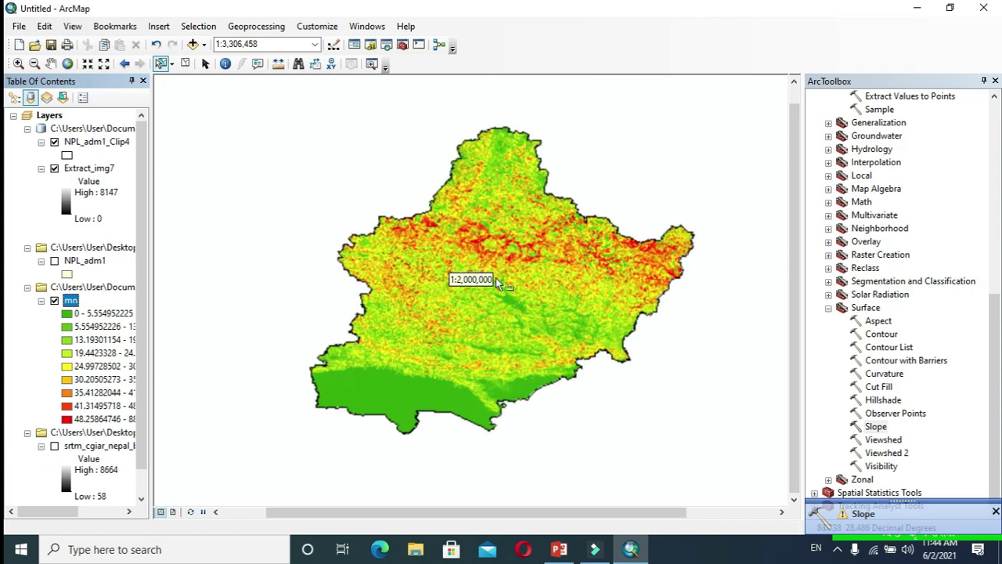
pyautogui.scroll(1, 567, 321)
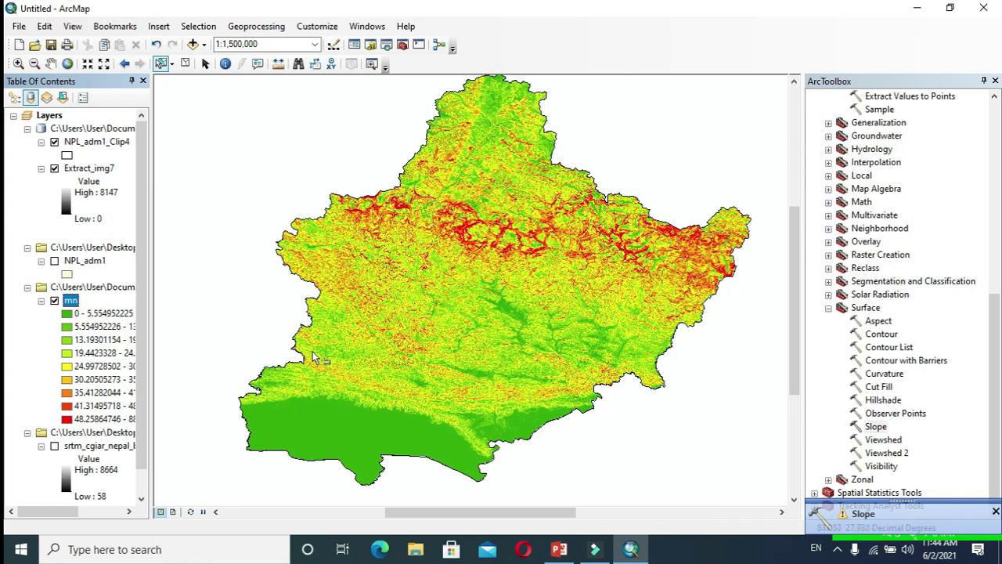
# Give the mn layer a Classified symbology of 10 Natural Breaks (Jenks) classes
pyautogui.rightClick(69, 305)
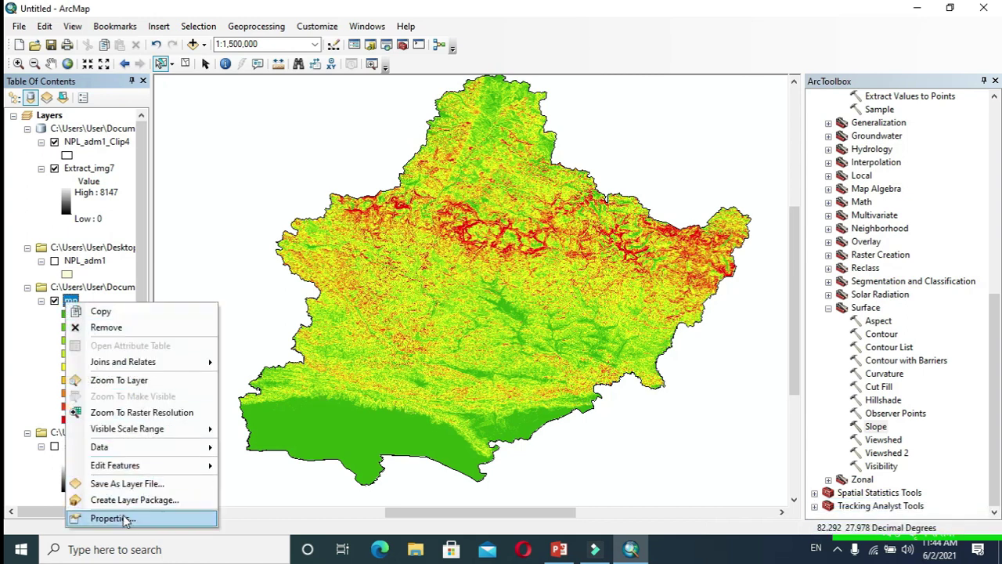
pyautogui.click(125, 520)
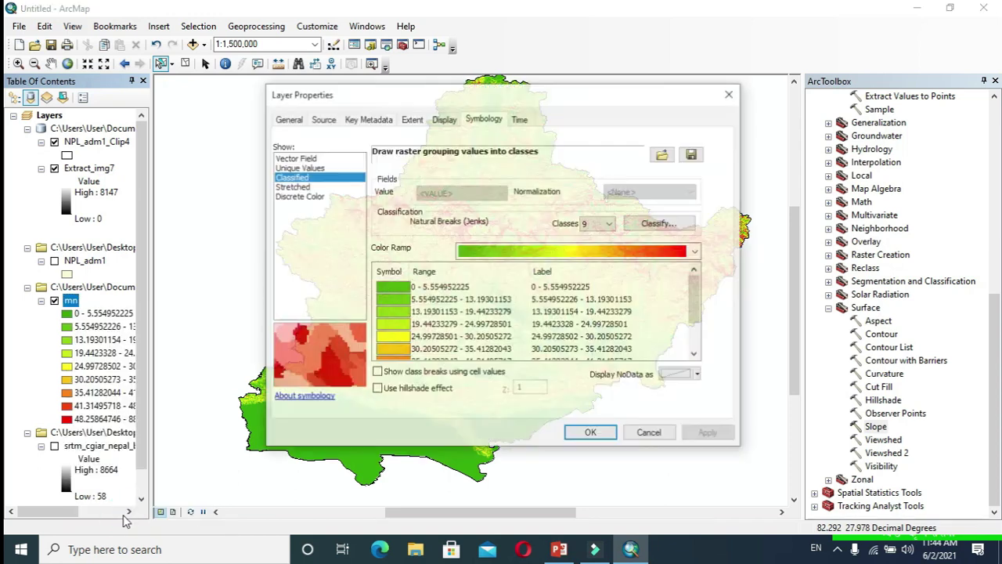
pyautogui.click(599, 223)
pyautogui.click(591, 306)
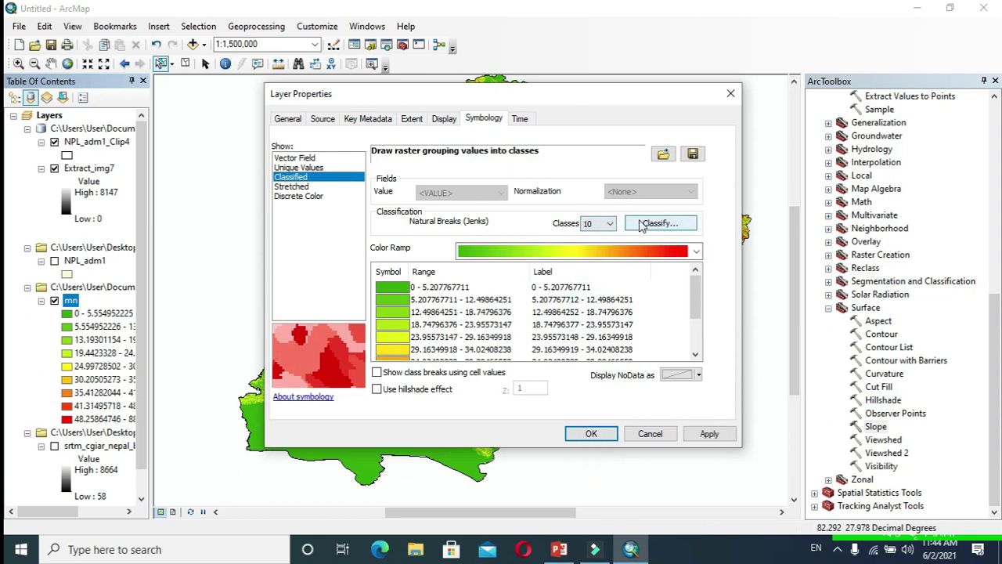
pyautogui.click(647, 224)
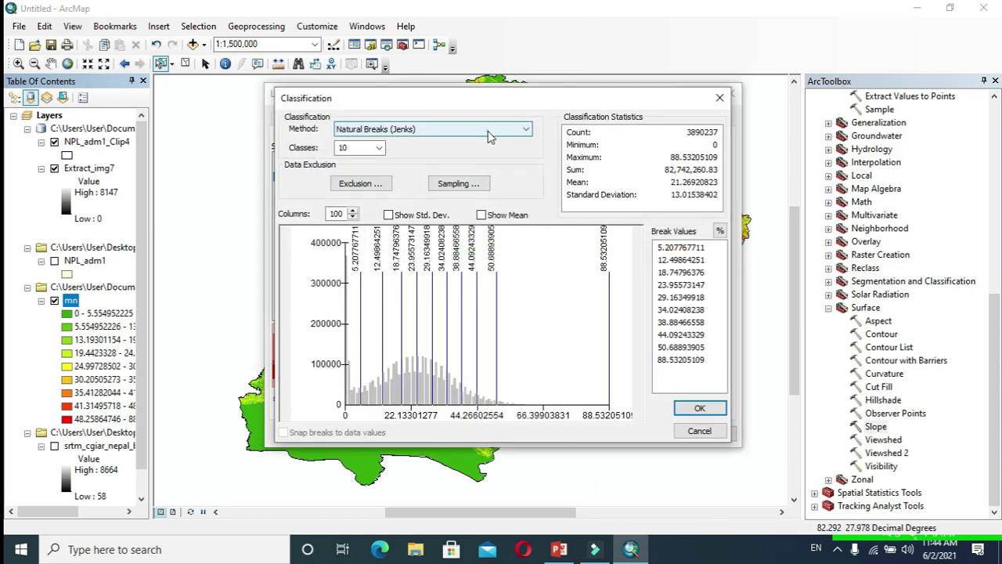
pyautogui.click(492, 130)
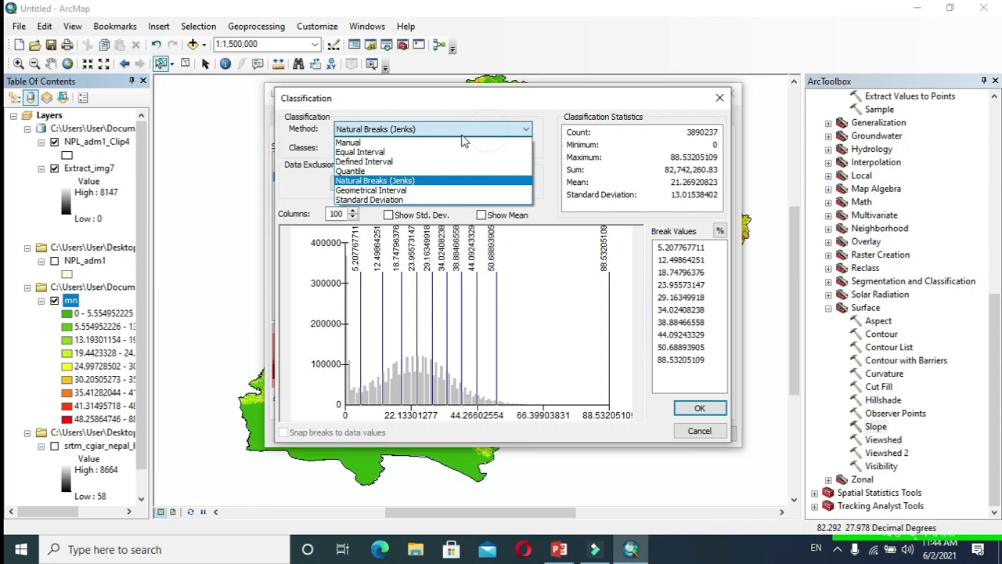
pyautogui.click(429, 181)
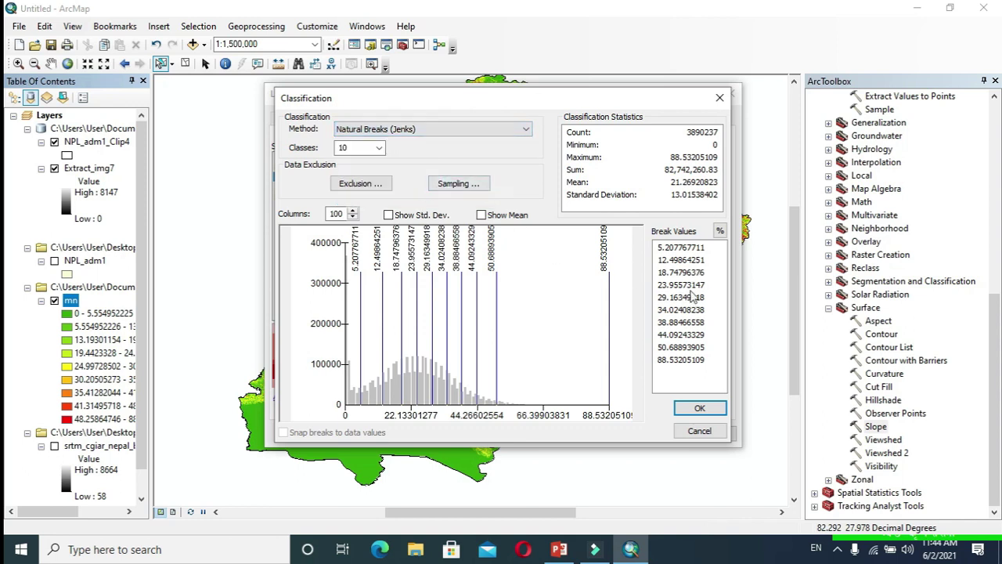
pyautogui.click(681, 245)
pyautogui.click(680, 248)
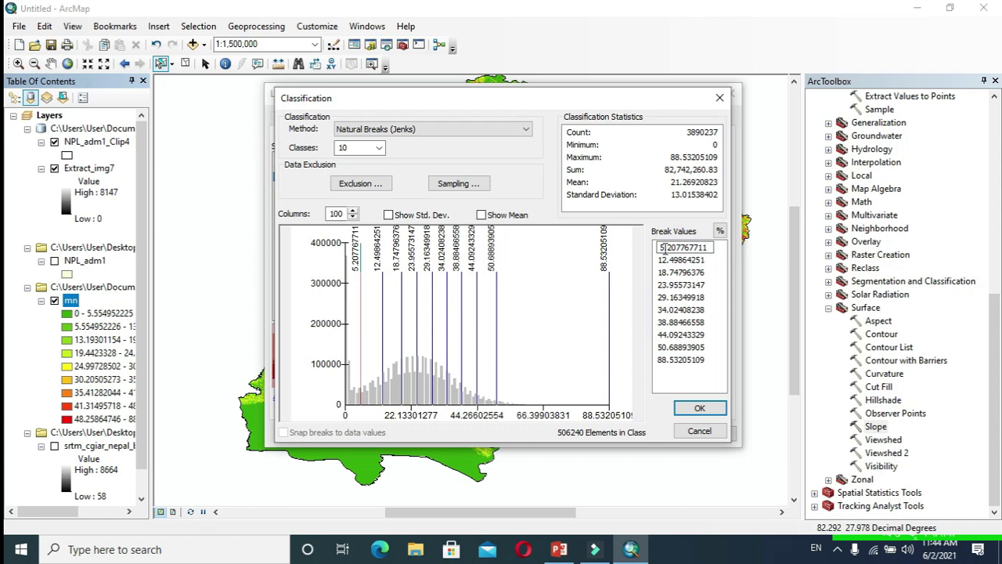
pyautogui.click(706, 247)
pyautogui.click(701, 407)
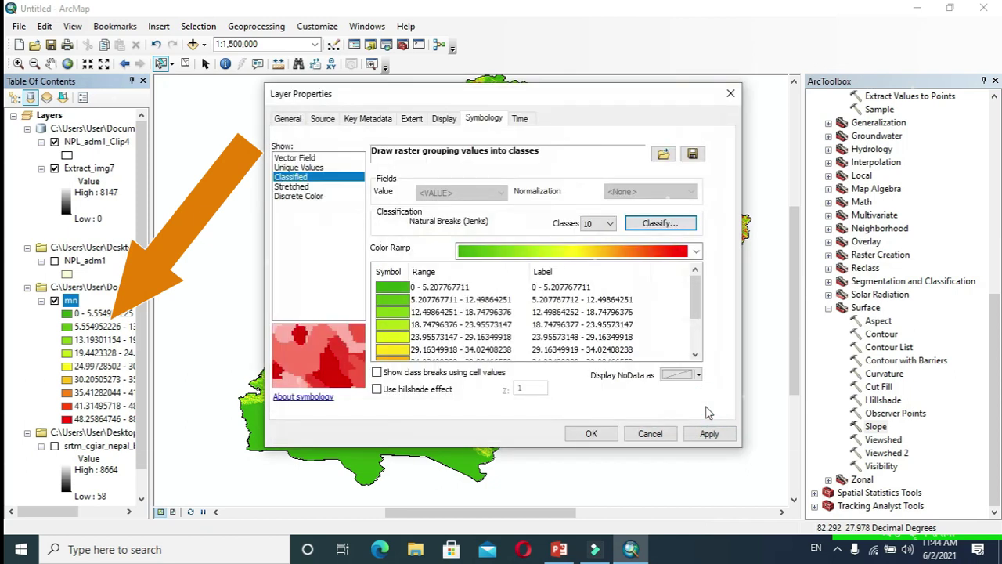
pyautogui.click(592, 433)
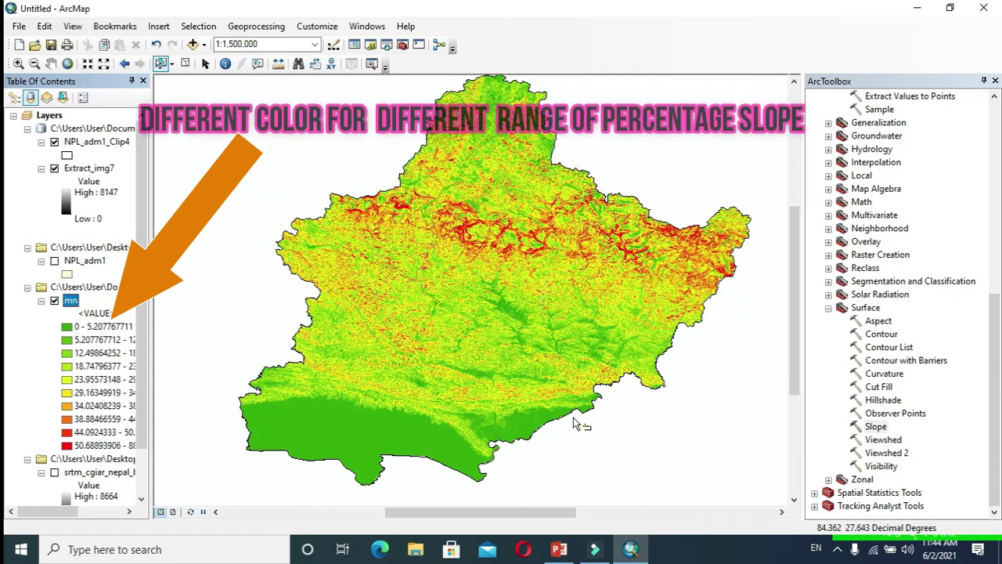
pyautogui.scroll(-2, 452, 297)
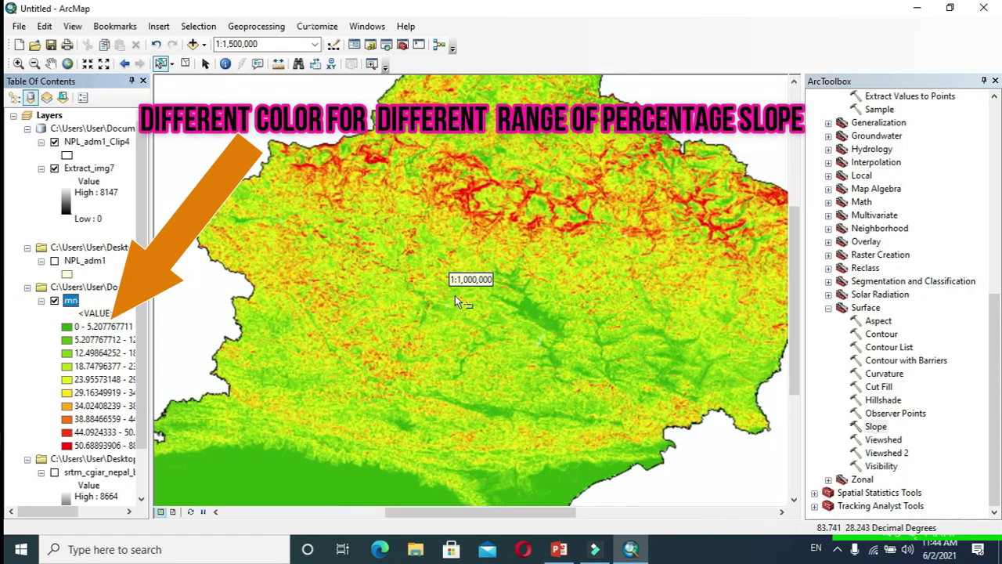
pyautogui.scroll(1, 562, 277)
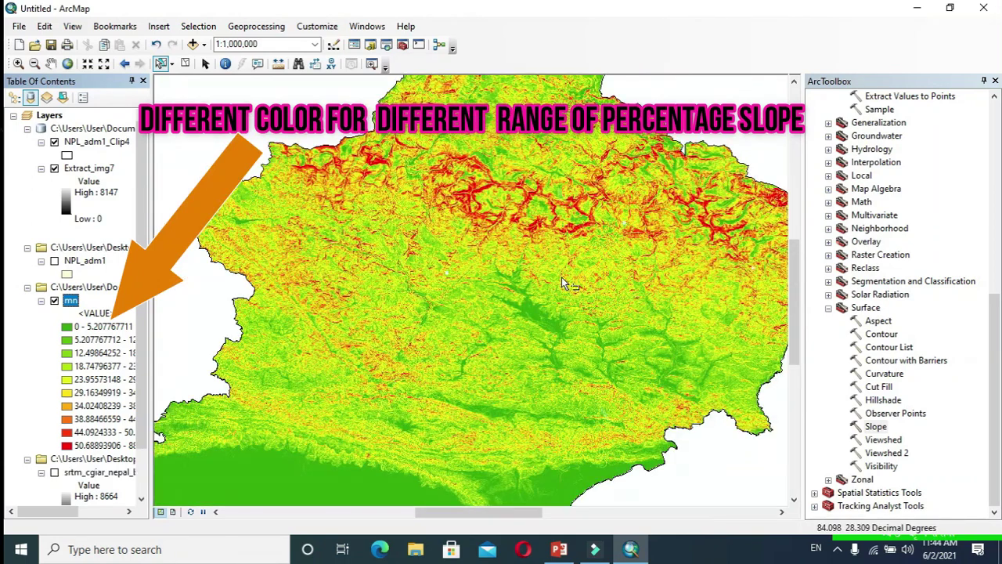
pyautogui.scroll(1, 561, 277)
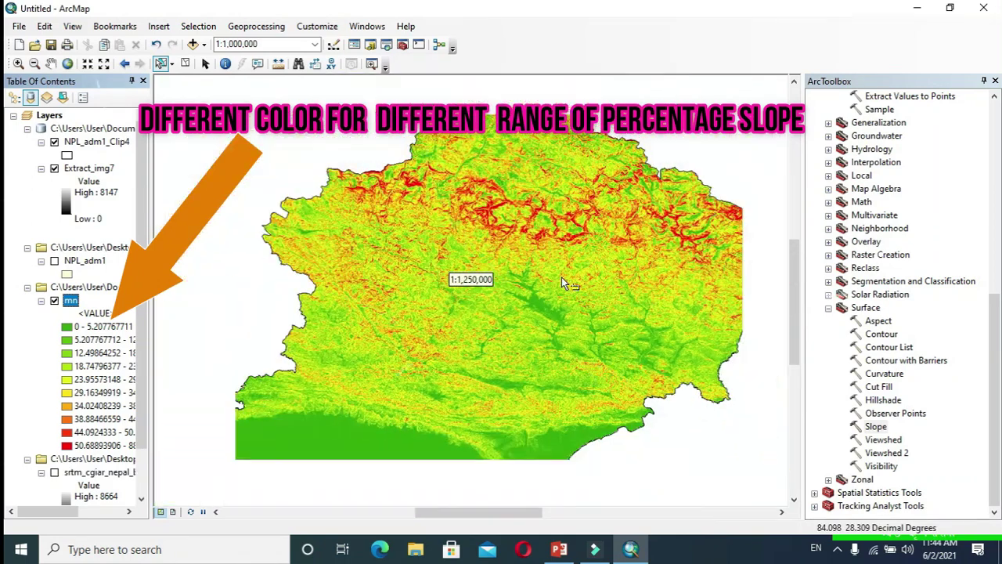
pyautogui.scroll(-1, 564, 268)
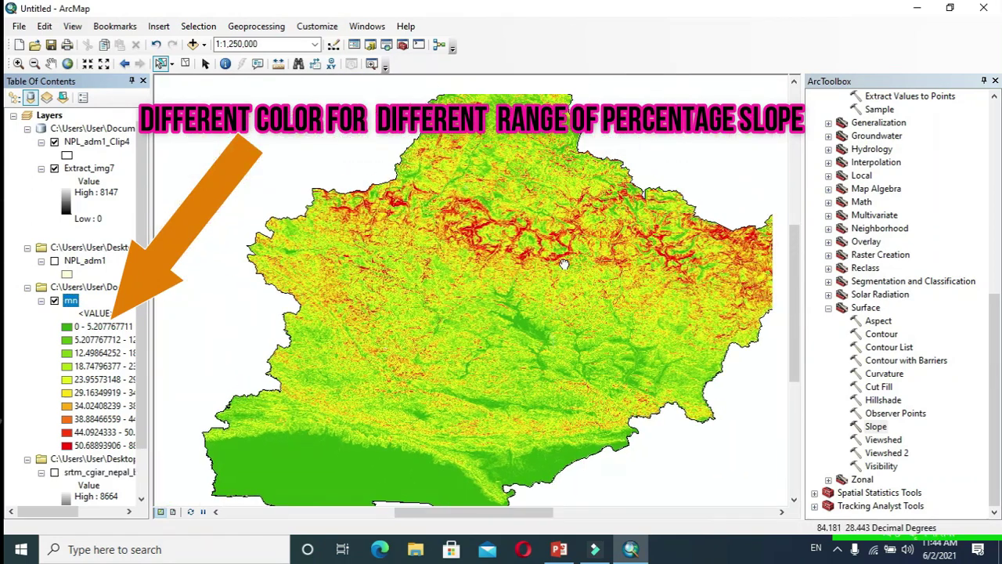
pyautogui.scroll(1, 565, 269)
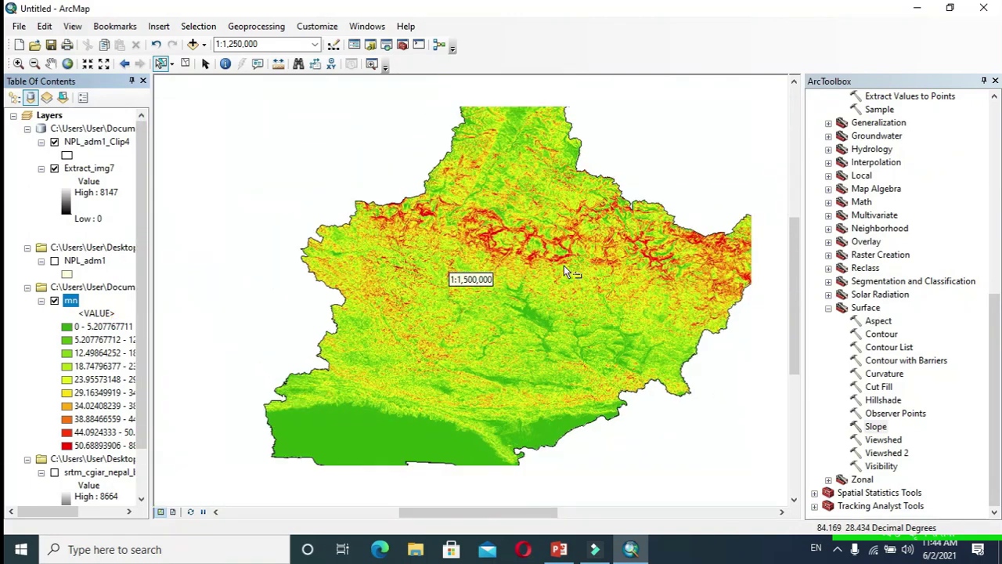